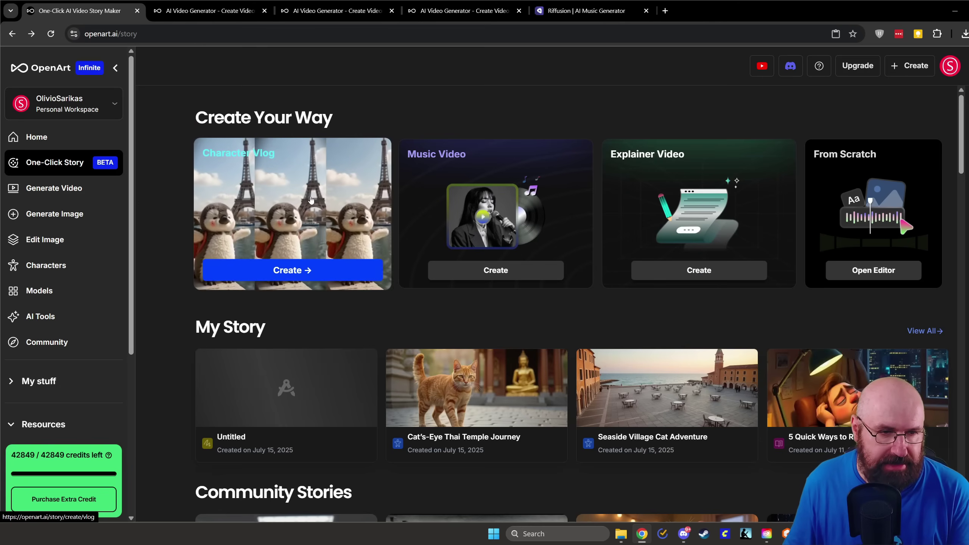
# - Start a new Character Vlog and look over the saved custom and community characters
pyautogui.click(311, 199)
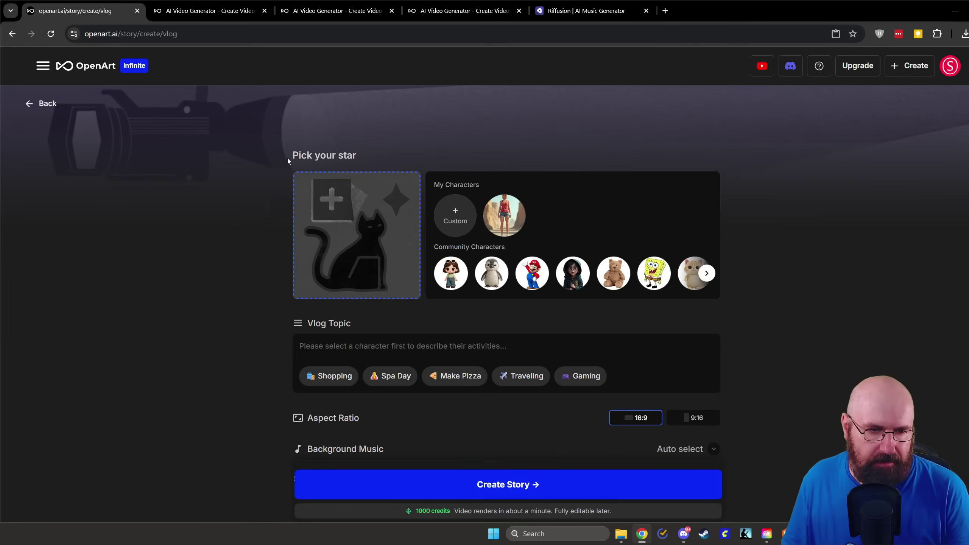
pyautogui.moveTo(564, 281)
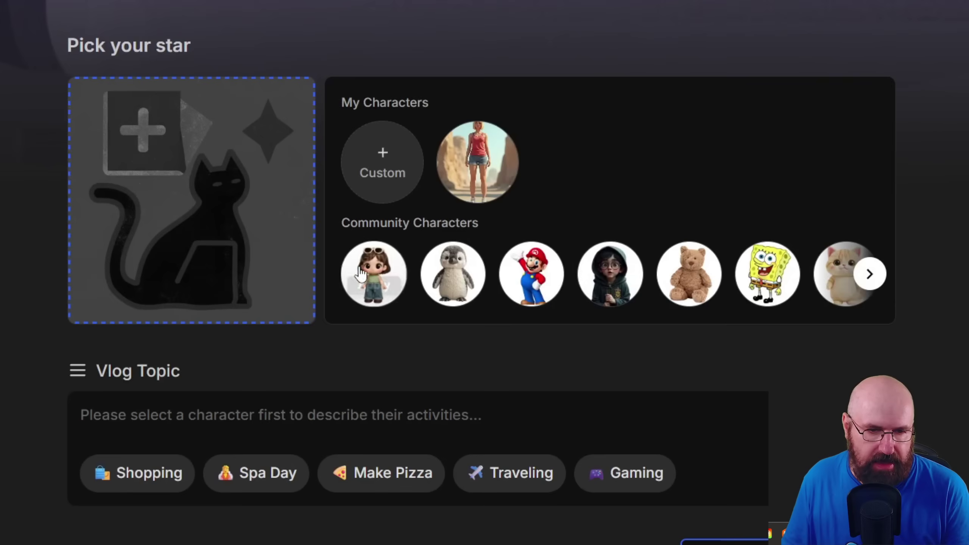
pyautogui.moveTo(478, 283)
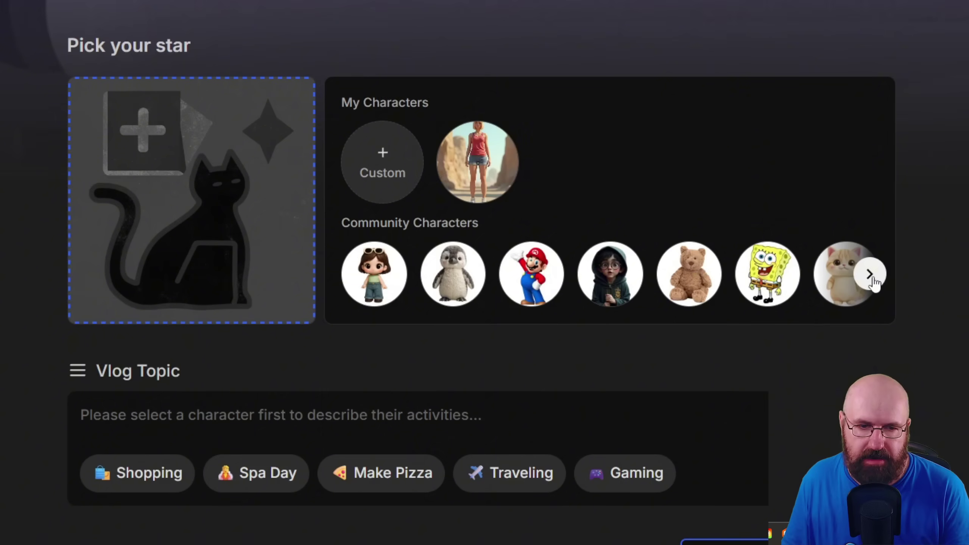
pyautogui.moveTo(496, 179)
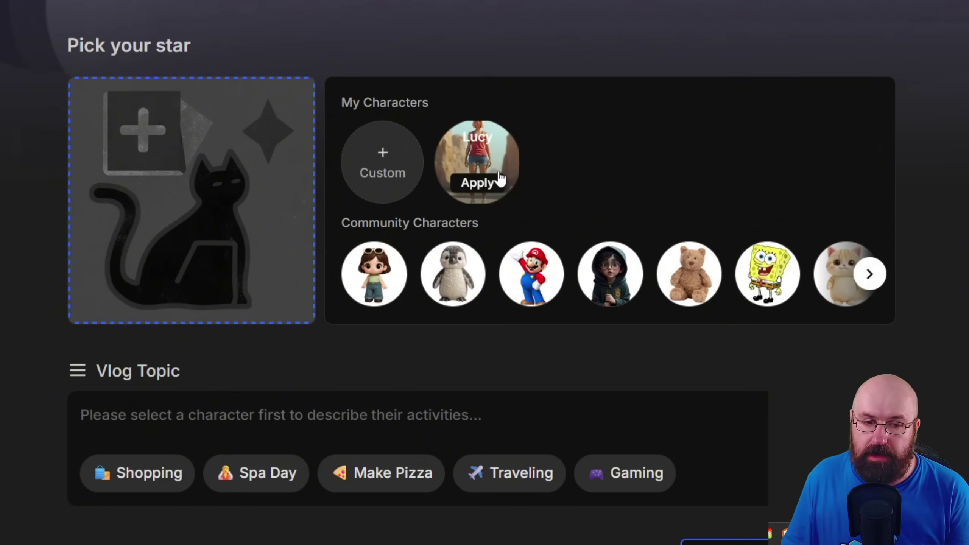
# - Create a custom cat character named 'mia' to star in the vlog
pyautogui.click(381, 167)
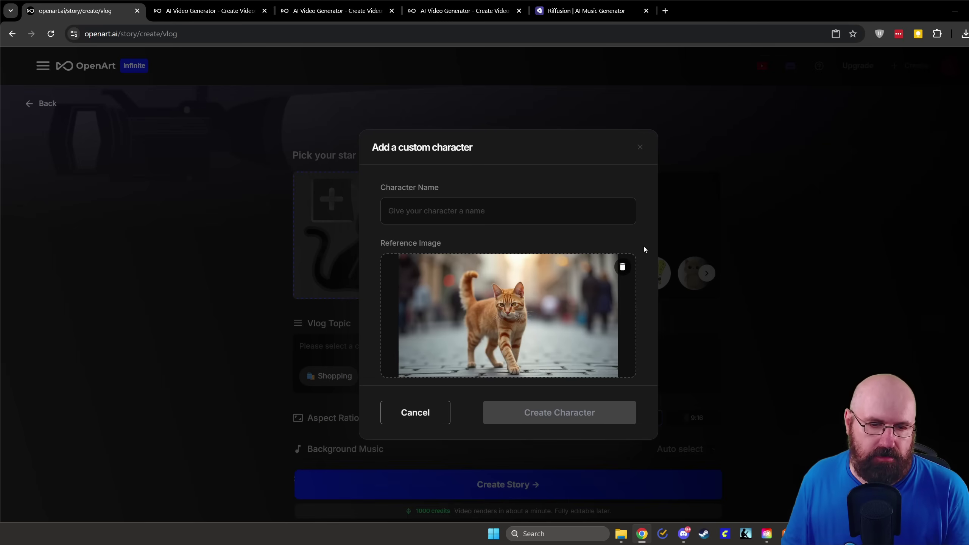
pyautogui.click(480, 205)
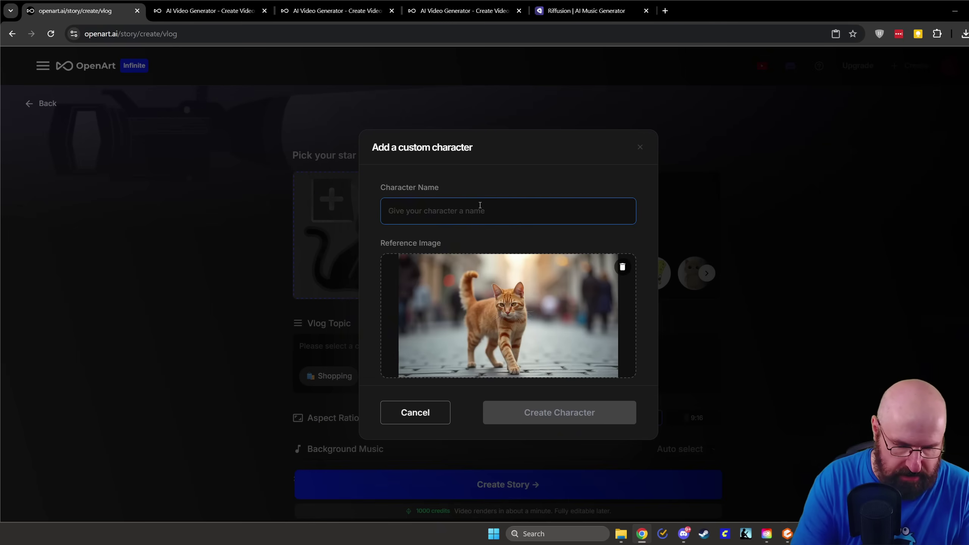
pyautogui.write('mia')
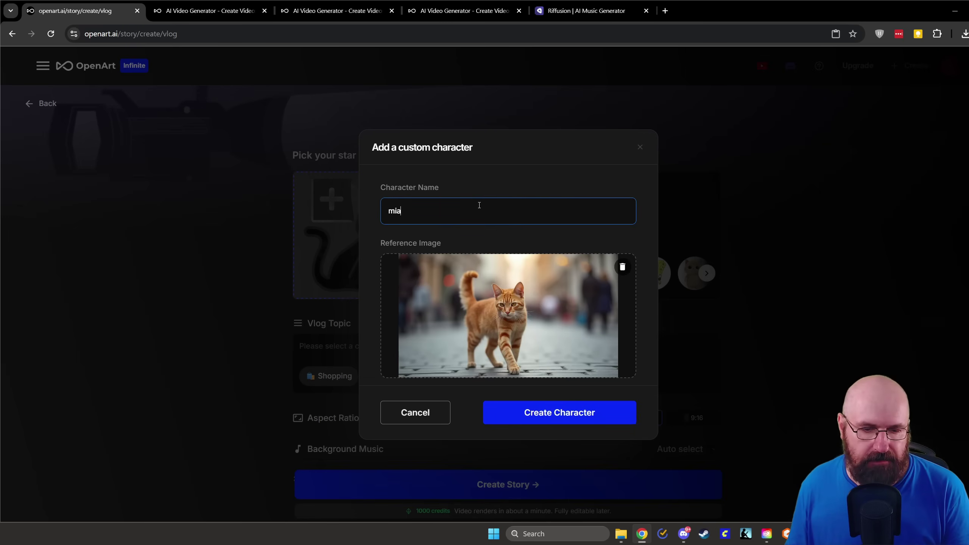
pyautogui.click(556, 414)
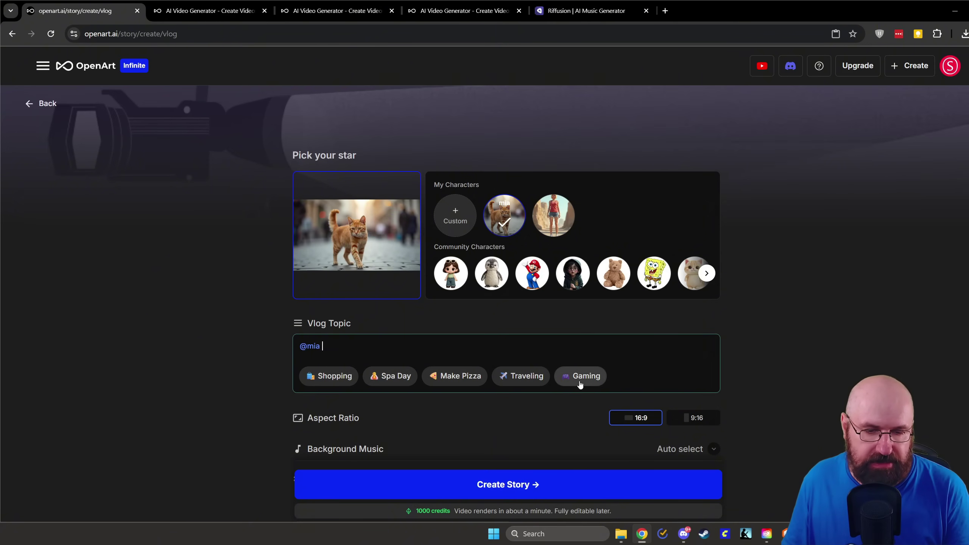
# - Fill the vlog topic from the pizza preset chip
pyautogui.click(442, 377)
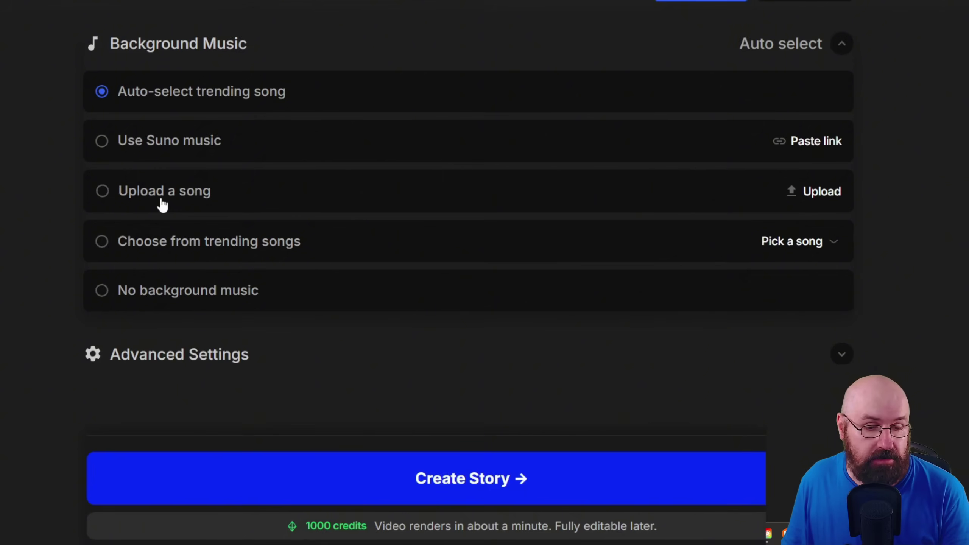
# - Preview the Cute kids, Fast food and French Cuisine trending songs, then choose Fresh and Fun
pyautogui.click(146, 253)
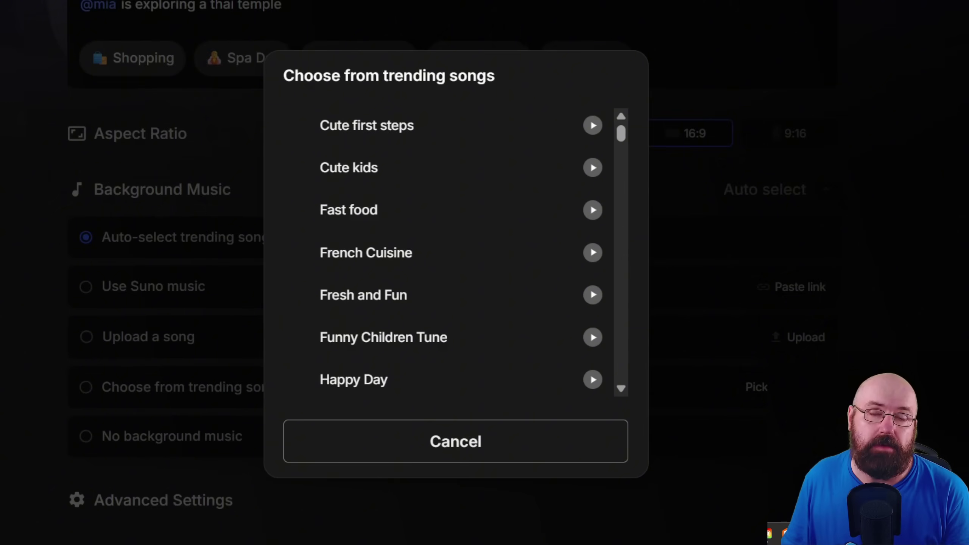
pyautogui.click(343, 176)
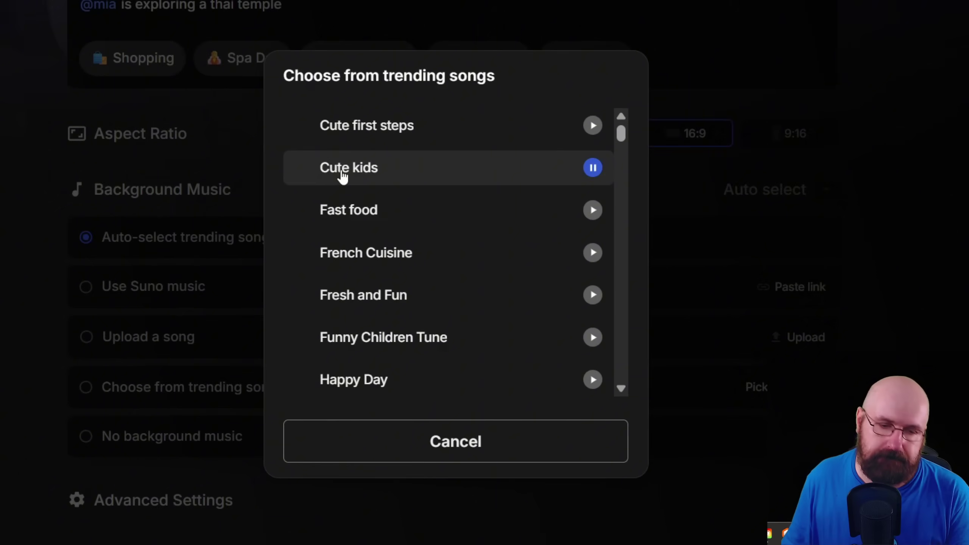
pyautogui.click(341, 225)
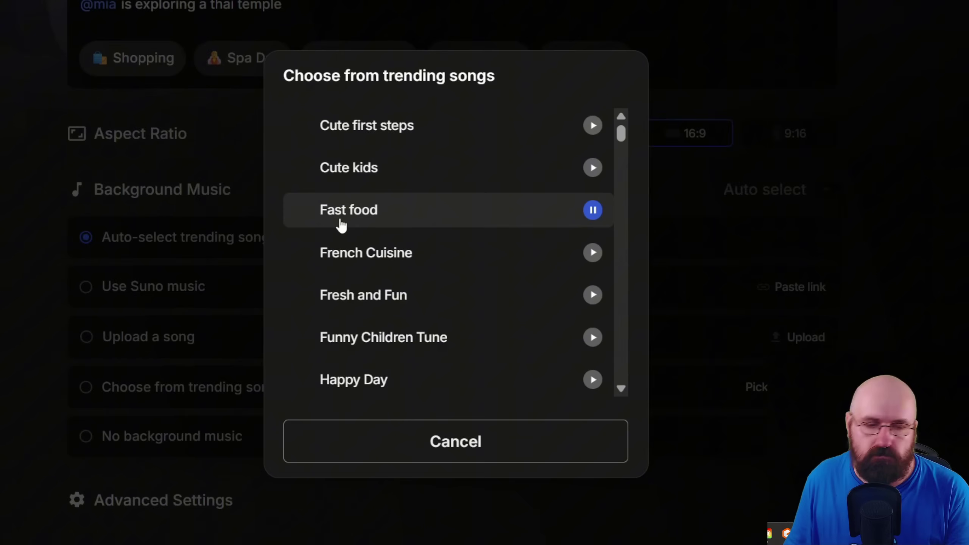
pyautogui.click(344, 271)
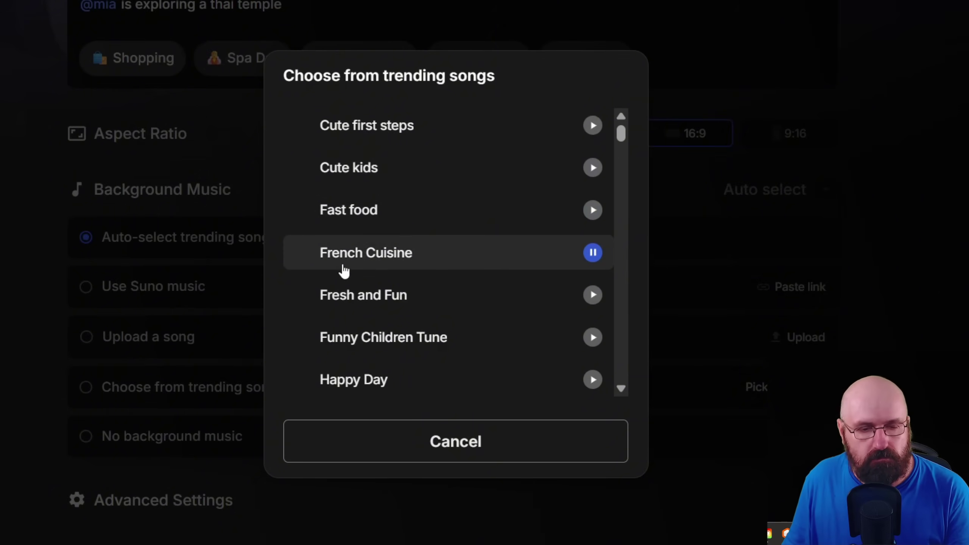
pyautogui.click(351, 295)
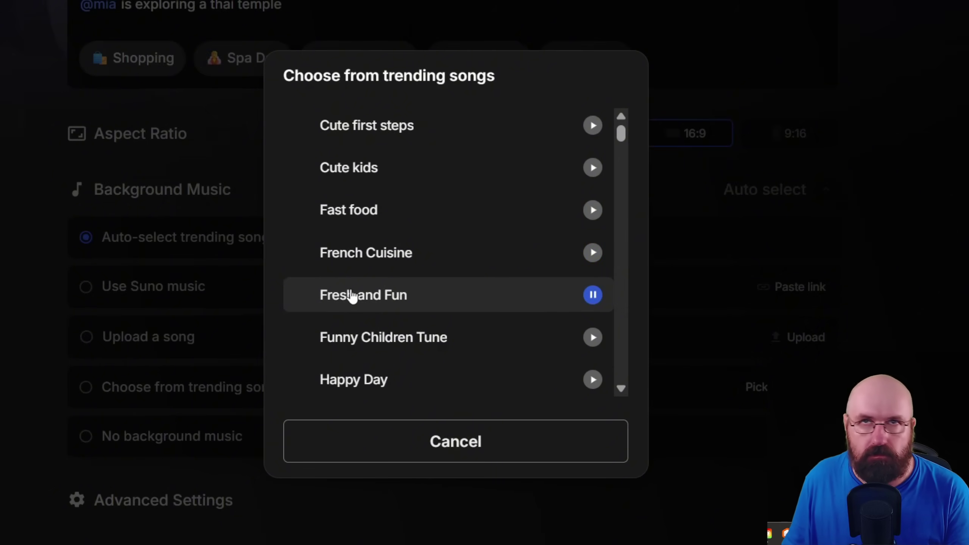
pyautogui.click(351, 297)
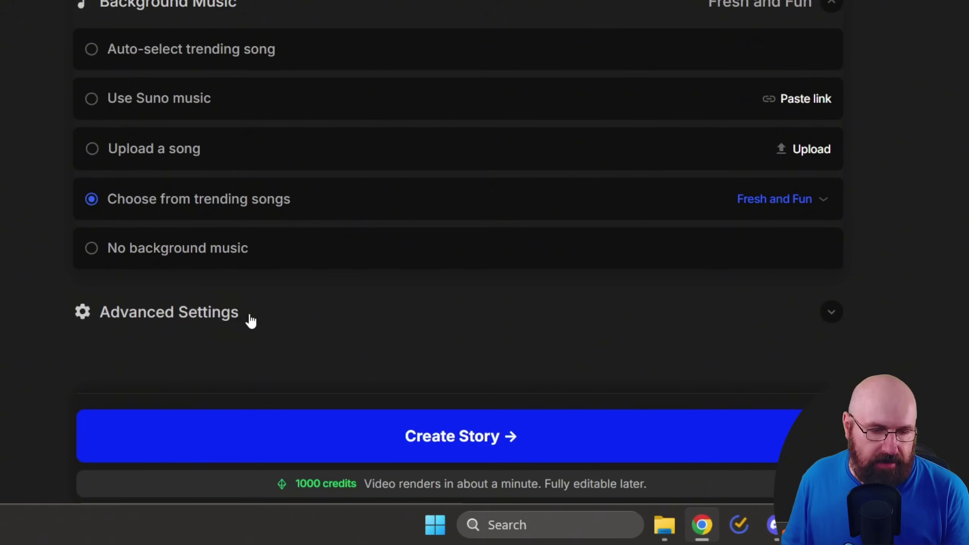
# - Keep Flux Kontext and Kling2.1 - Standard as the models and generate the story
pyautogui.click(224, 317)
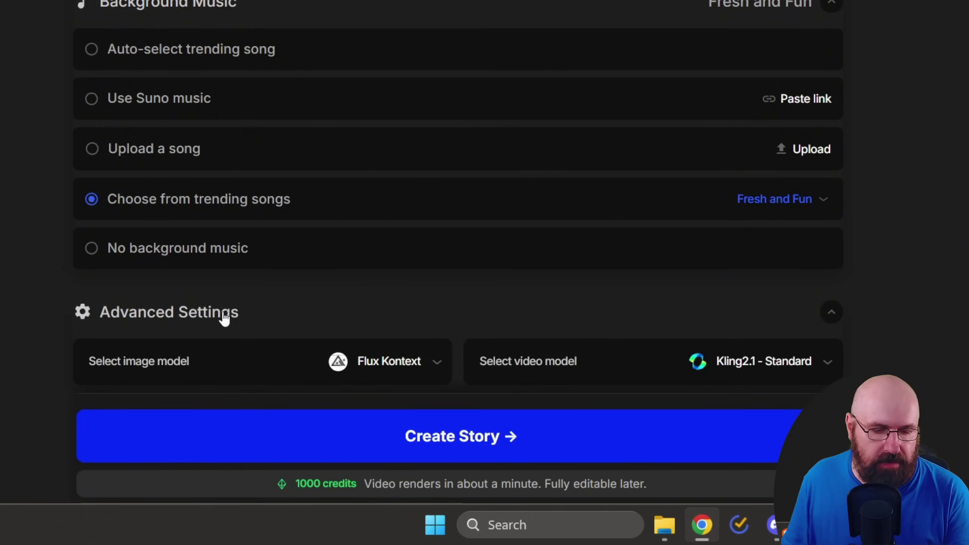
pyautogui.click(418, 371)
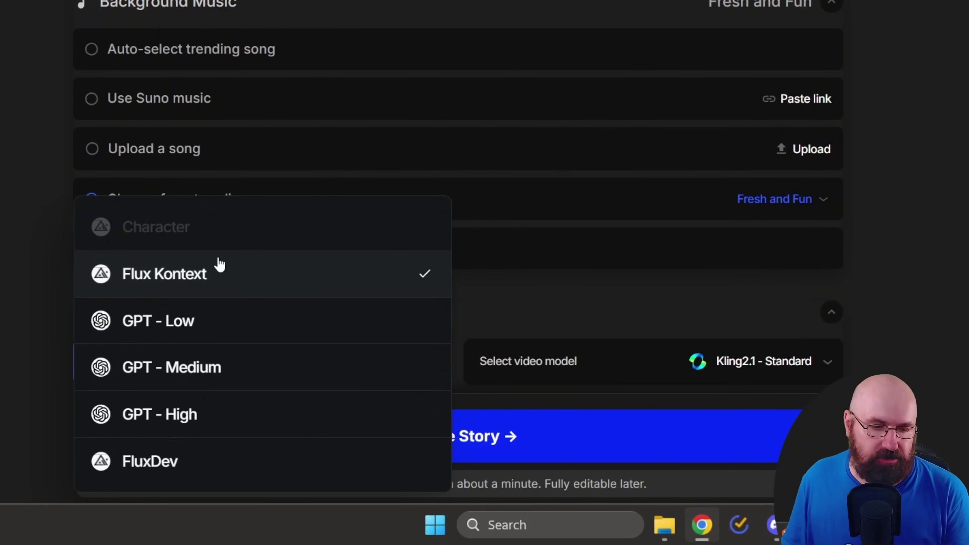
pyautogui.click(216, 283)
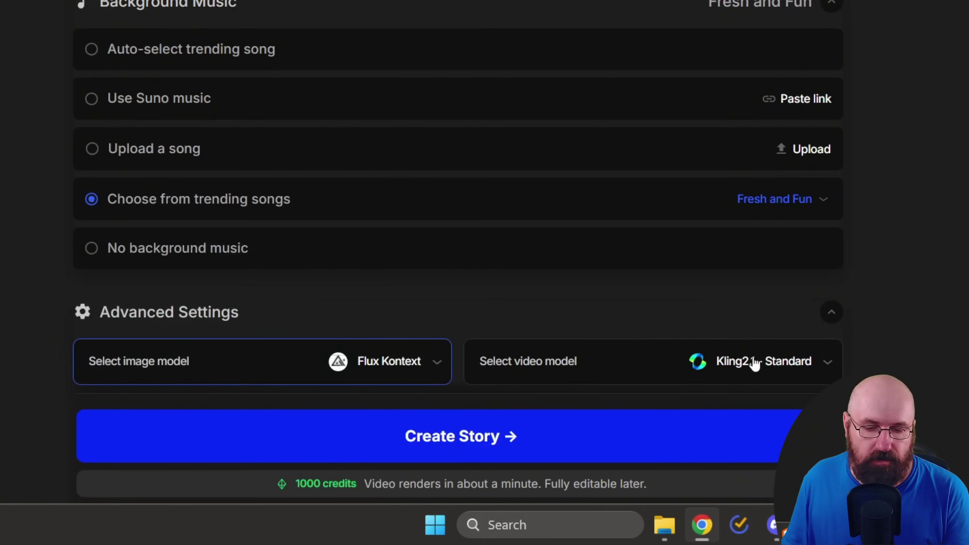
pyautogui.click(745, 362)
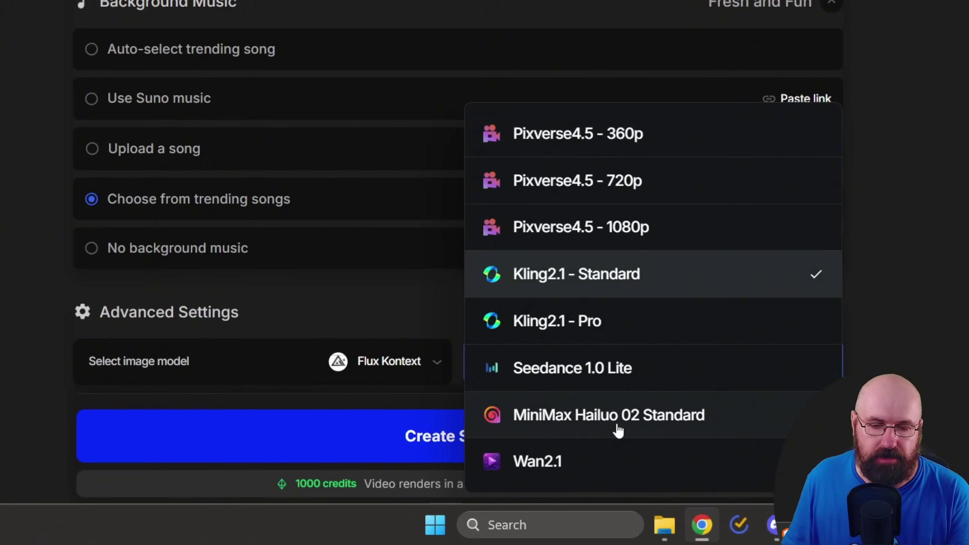
pyautogui.click(935, 306)
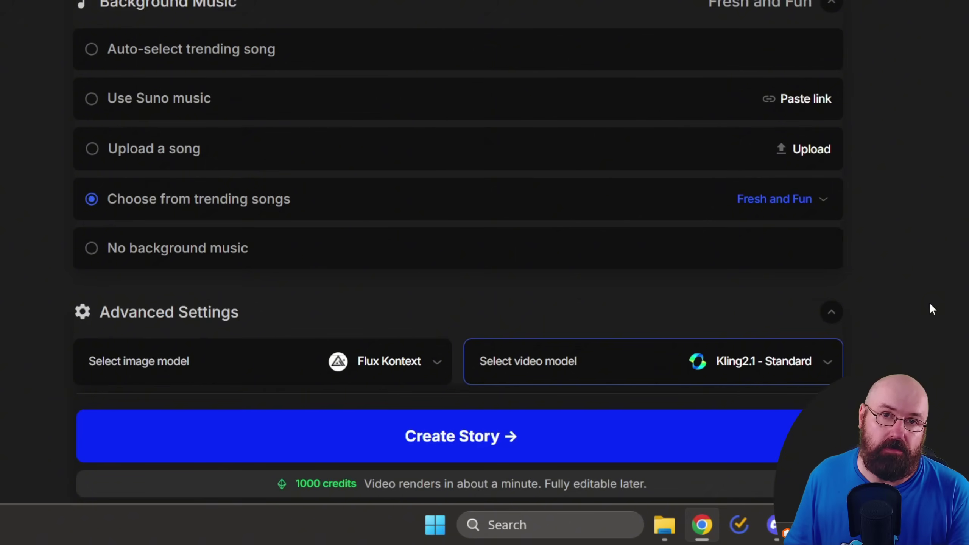
pyautogui.click(456, 446)
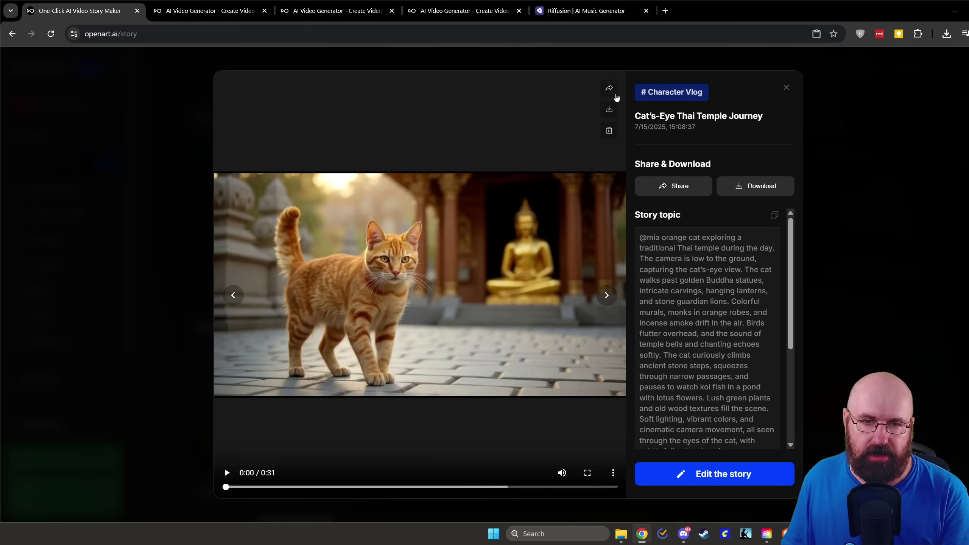
# - Download the Cat's-Eye Thai Temple Journey video, then open it in the editor
pyautogui.click(610, 88)
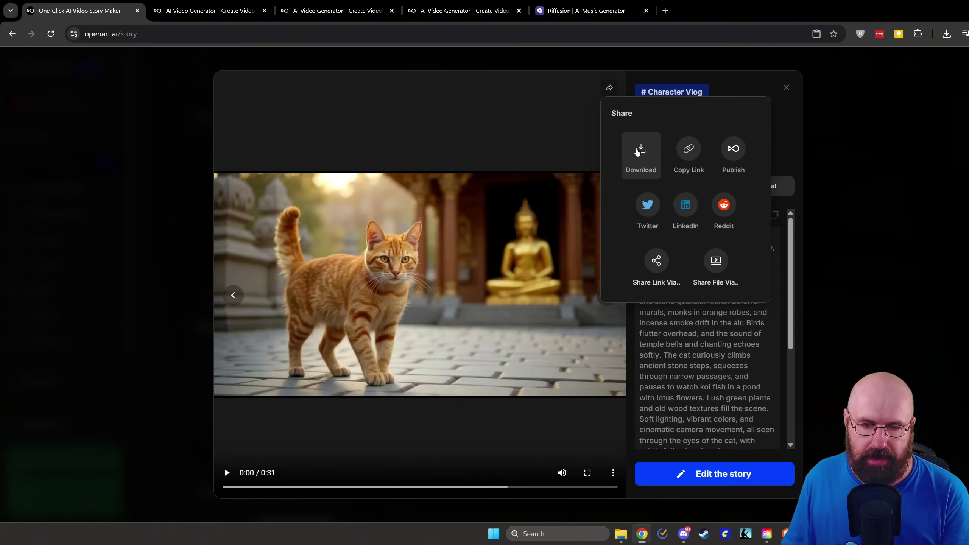
pyautogui.click(637, 152)
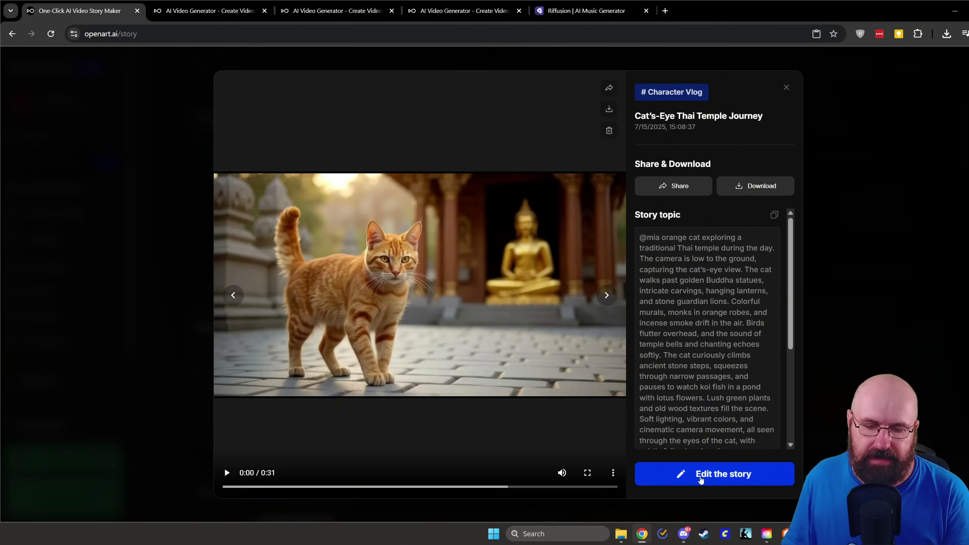
pyautogui.click(718, 479)
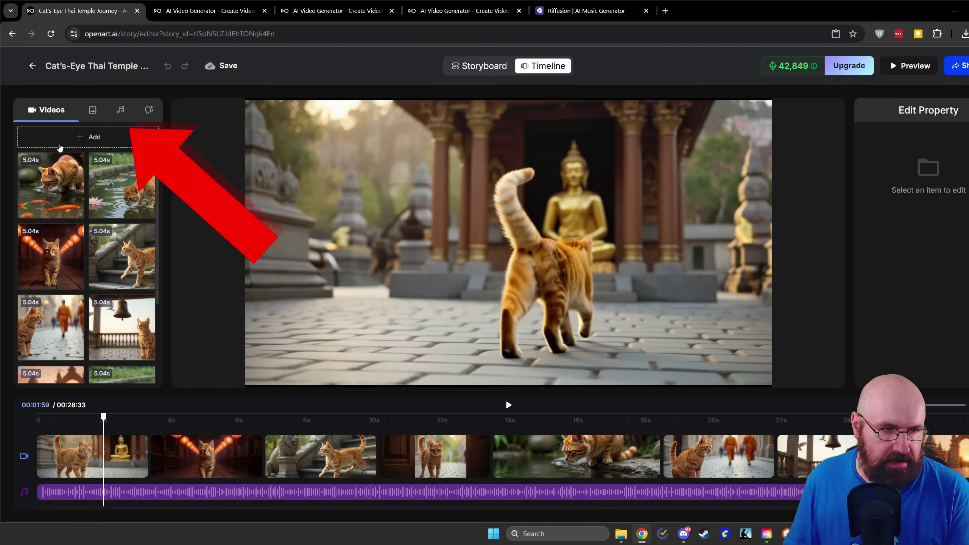
# - Browse the Images, Music and Voiceover assets, then open the third clip's video settings
pyautogui.click(92, 109)
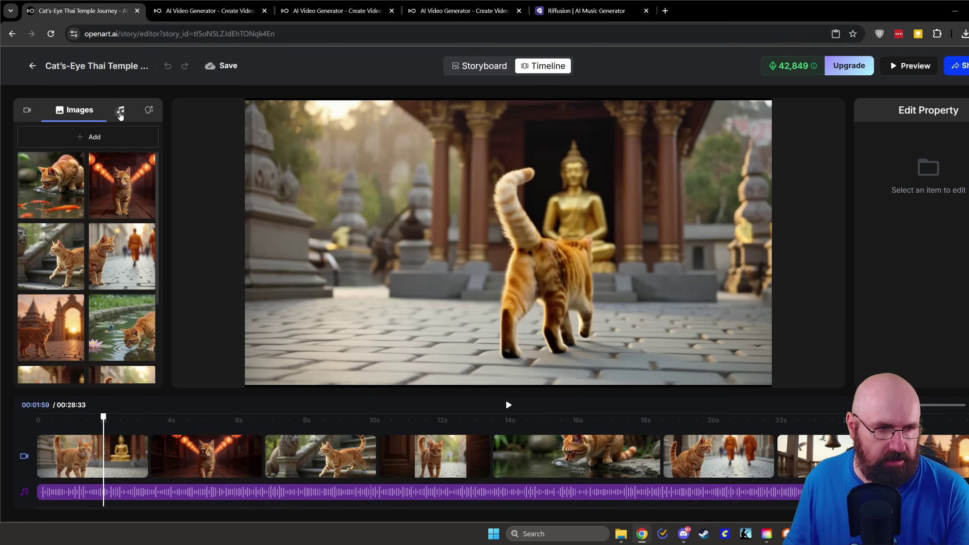
pyautogui.click(120, 109)
pyautogui.click(149, 110)
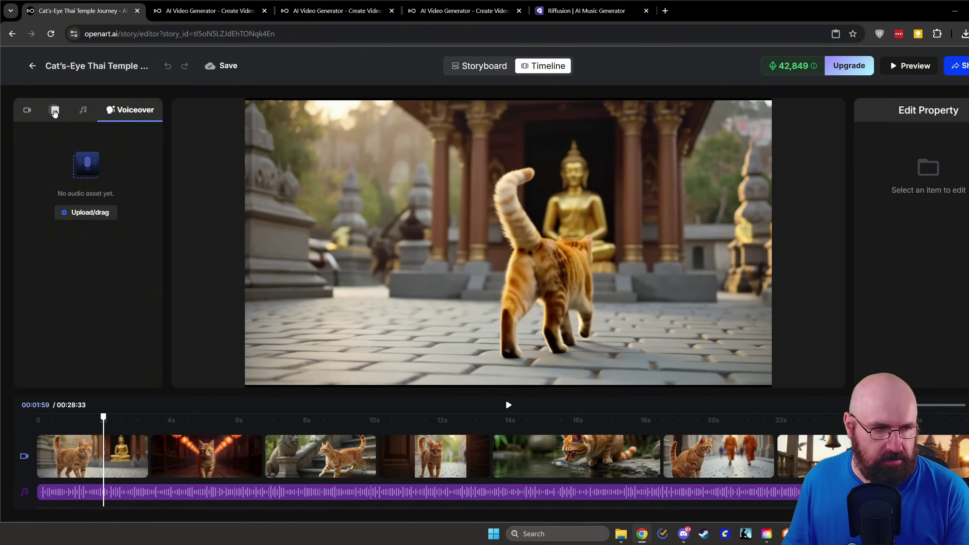
pyautogui.click(55, 110)
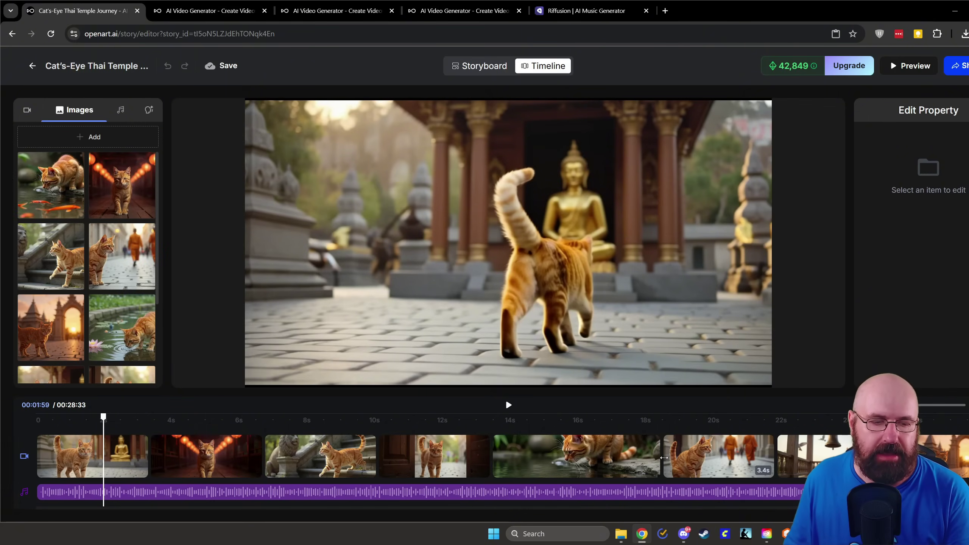
pyautogui.click(321, 462)
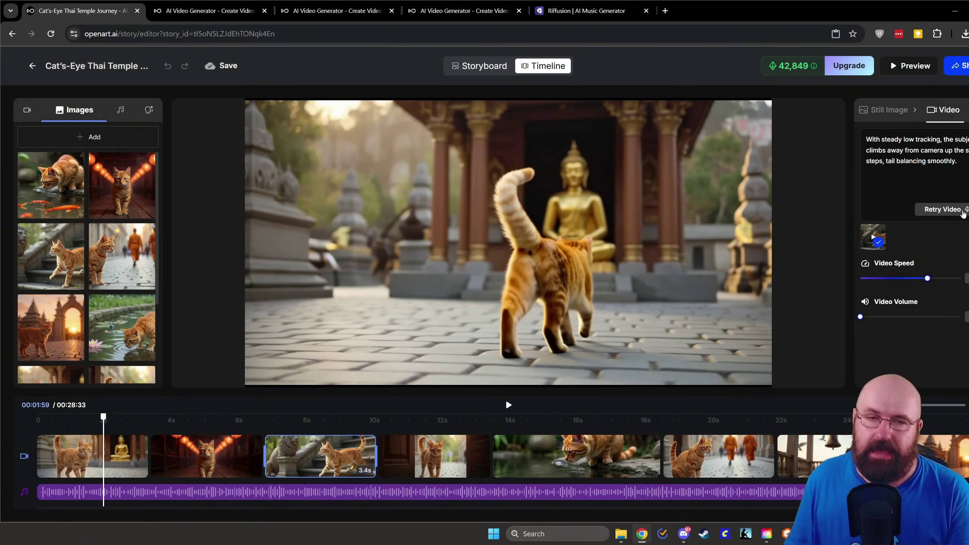
# - Switch to the Storyboard and regenerate scene 2's lantern-corridor still image
pyautogui.click(532, 67)
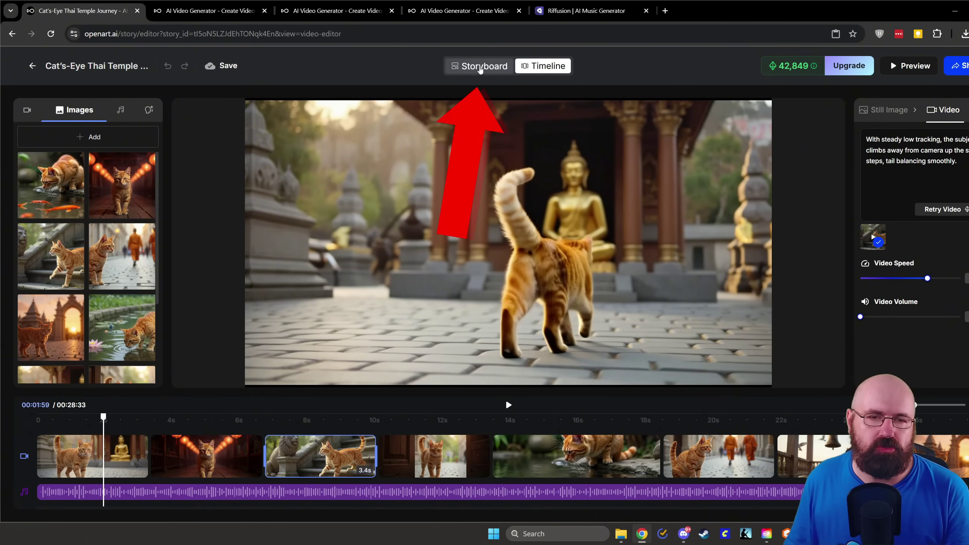
pyautogui.click(480, 67)
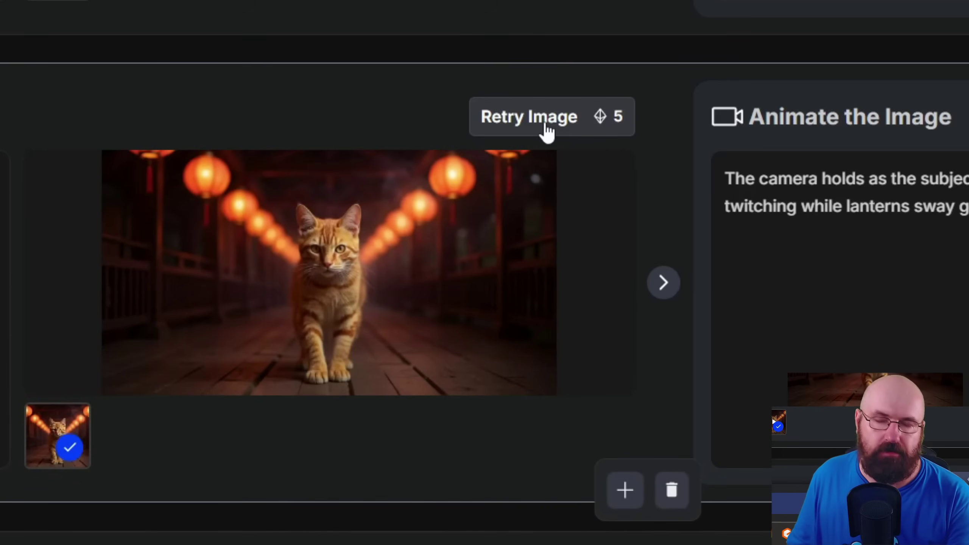
pyautogui.click(547, 130)
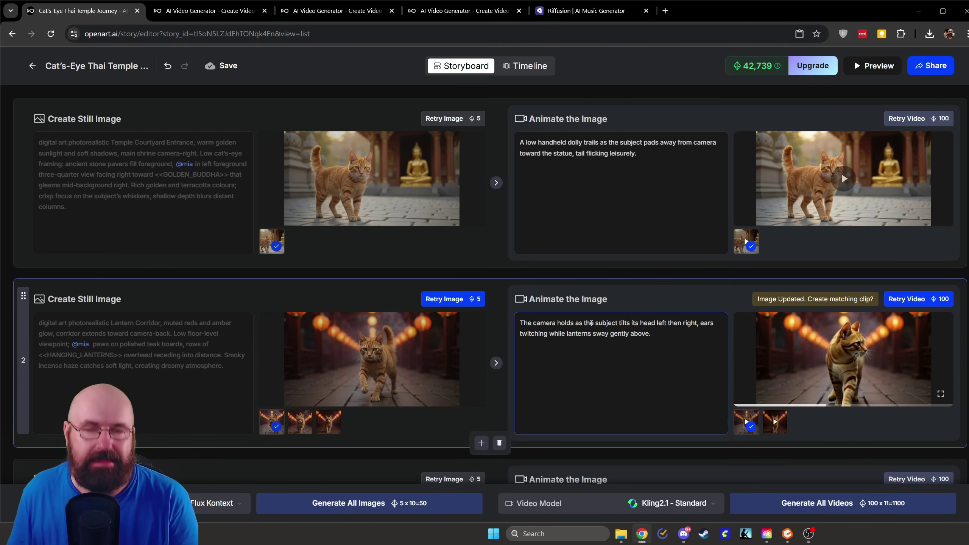
# - Open scene 2's image prompt, then insert a new empty scene between scenes 1 and 2
pyautogui.click(120, 344)
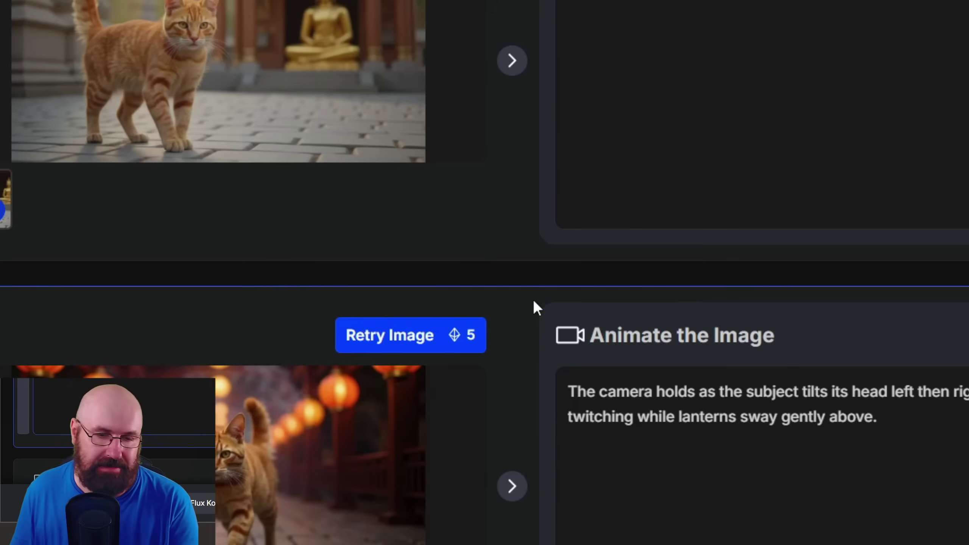
pyautogui.moveTo(492, 254)
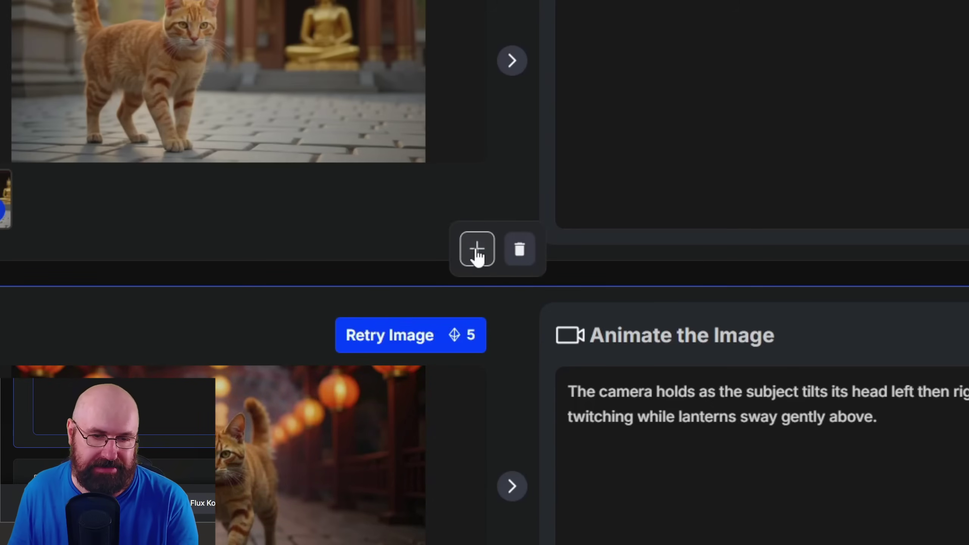
pyautogui.click(477, 250)
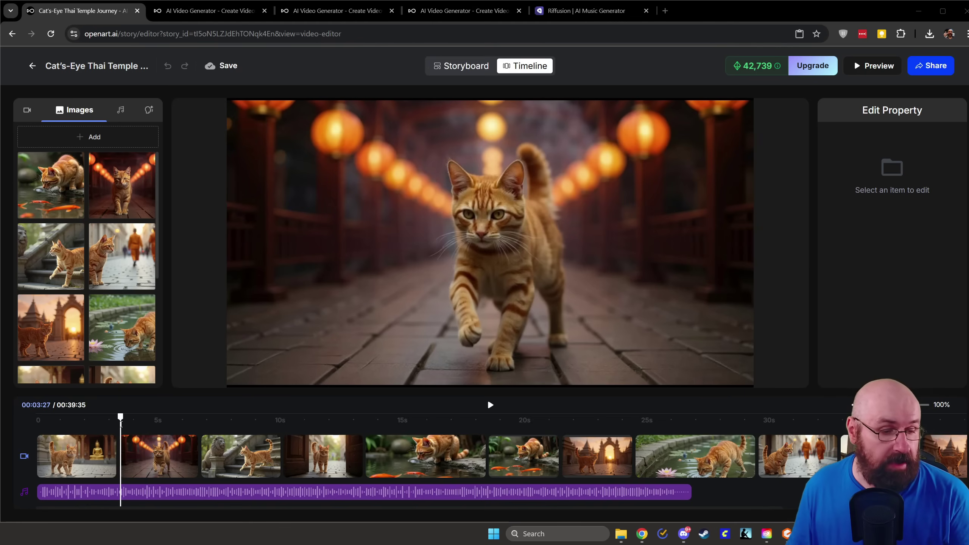
# - Scrub through the opening clips, then switch to the Create Image browser tab
pyautogui.moveTo(120, 421); pyautogui.dragTo(371, 420)
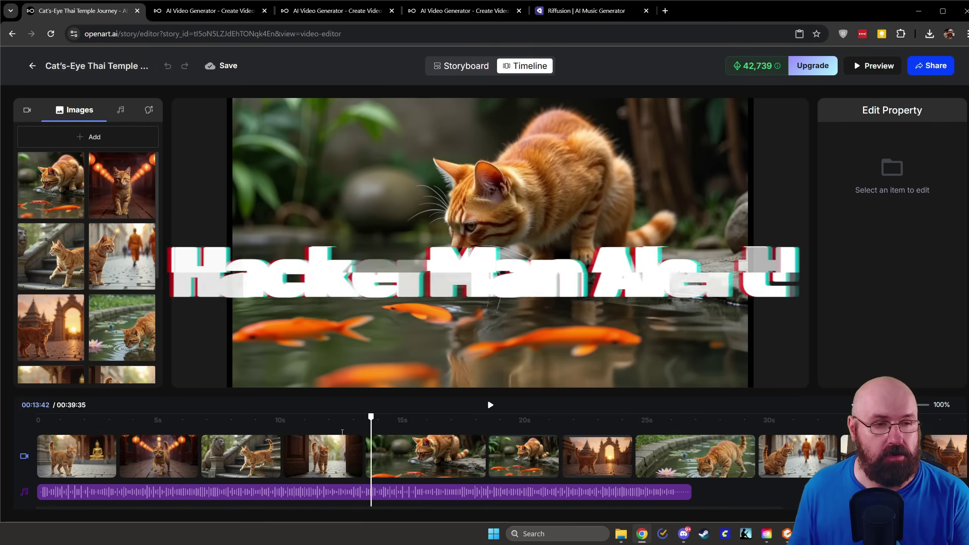
pyautogui.hotkey('ctrl', 'Tab')
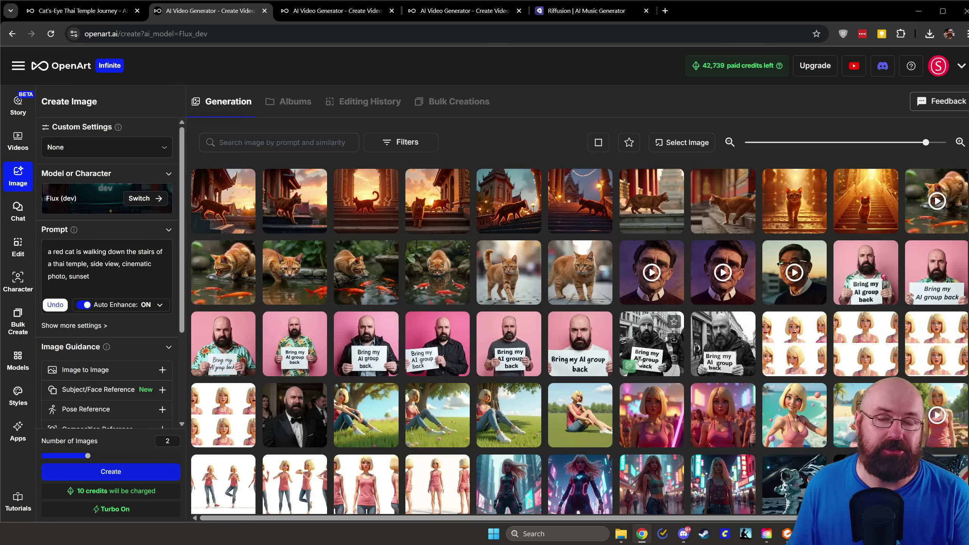
# - Glance at the image model gallery, then open the Flux (Dev) koi-pond cat image's details
pyautogui.click(130, 199)
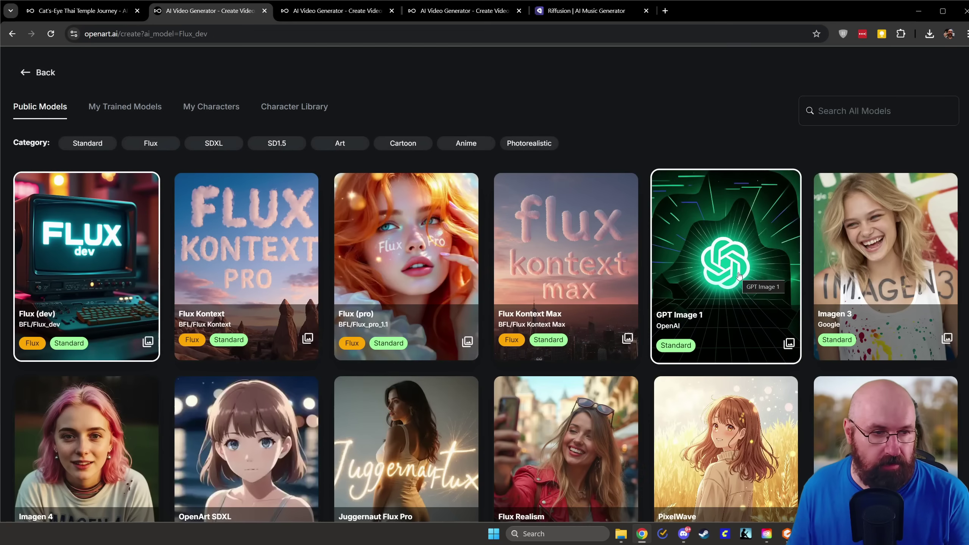
pyautogui.click(113, 251)
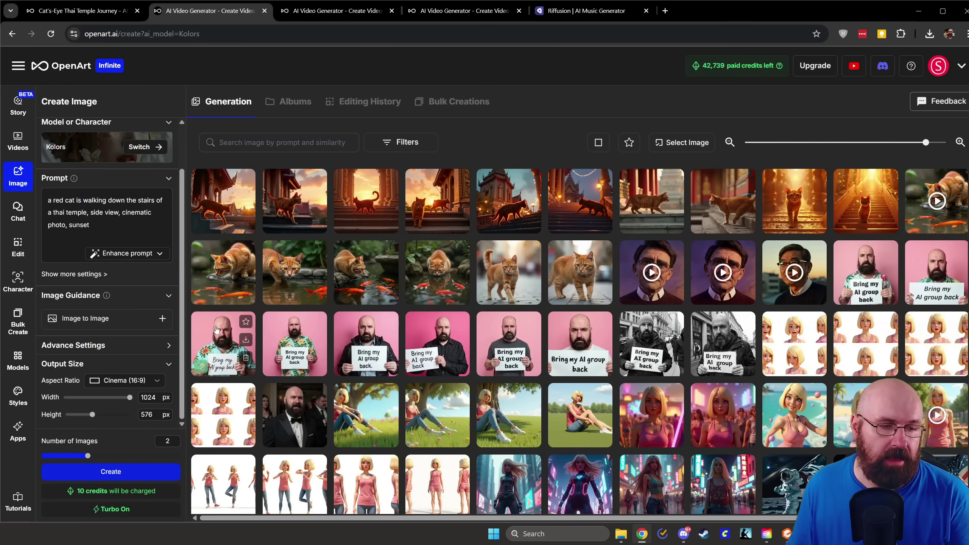
pyautogui.click(223, 269)
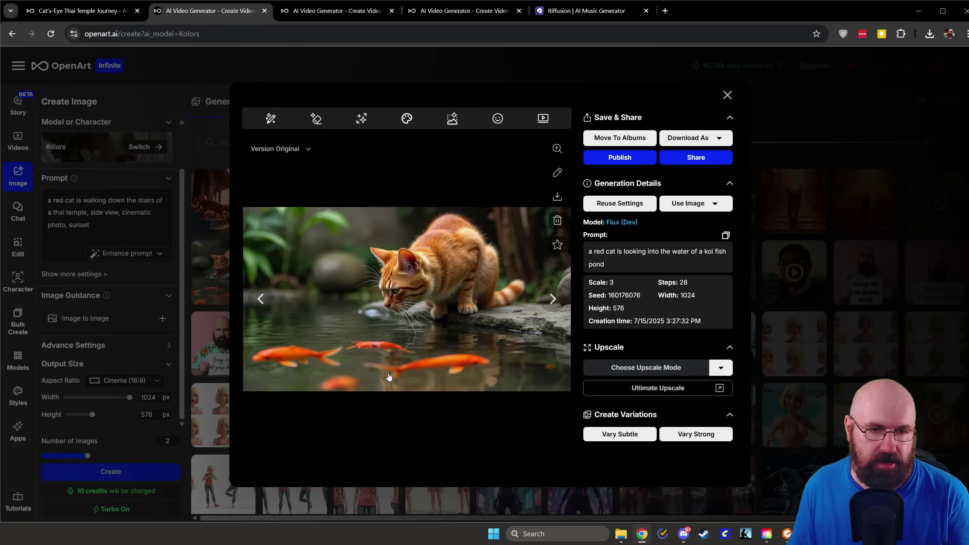
# - Turn the koi-pond cat image into a 5-second Kling 2.1 video, then return to the story timeline
pyautogui.click(542, 123)
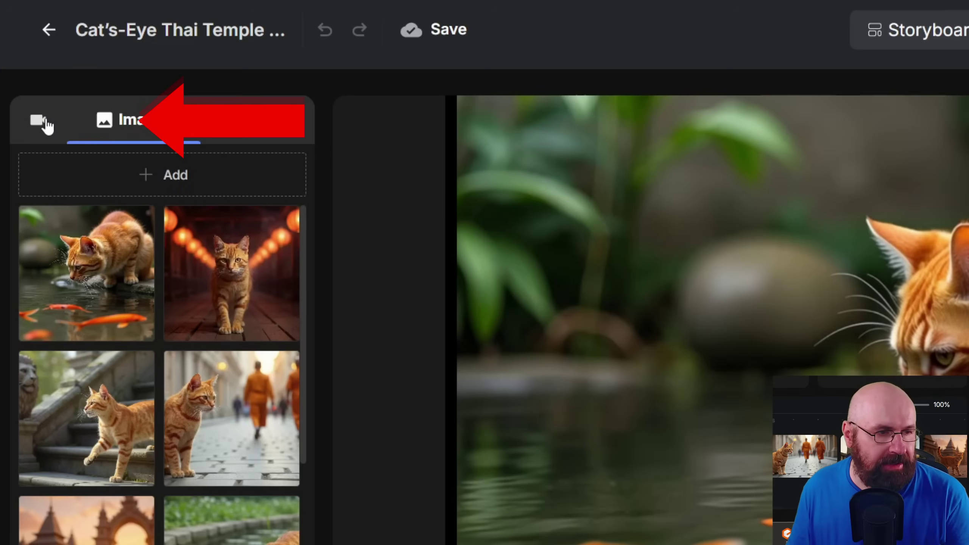
# - Drag the new koi-pond video from the Videos library into the story timeline
pyautogui.click(28, 110)
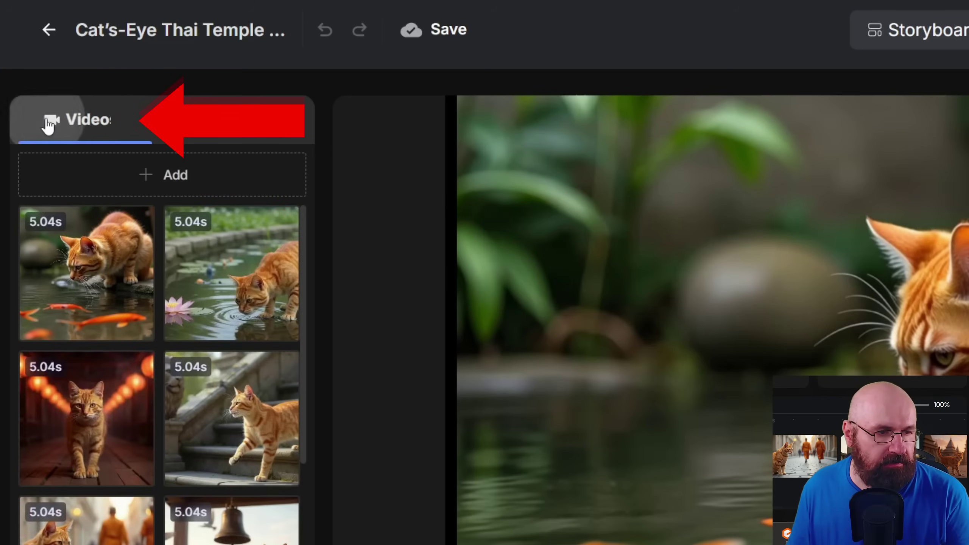
pyautogui.click(175, 180)
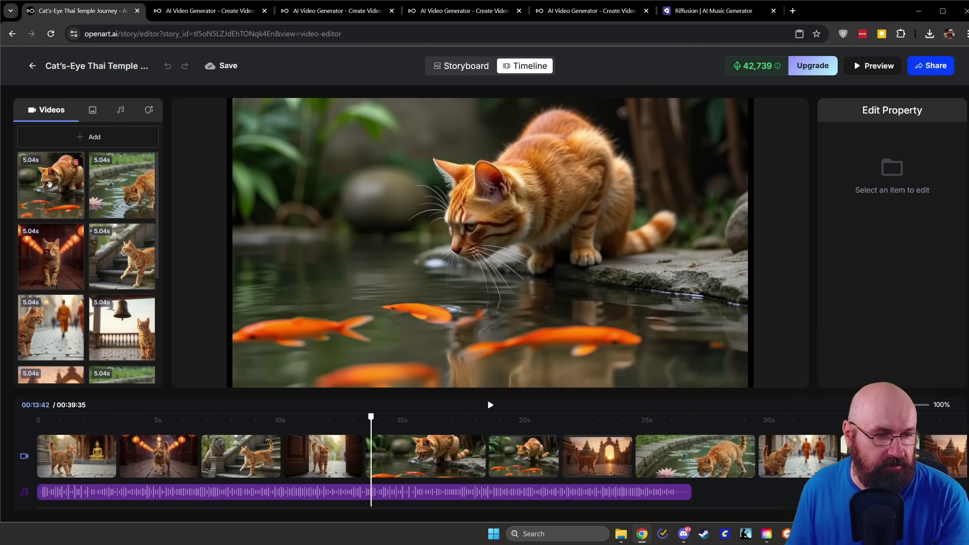
pyautogui.moveTo(48, 185); pyautogui.dragTo(376, 452)
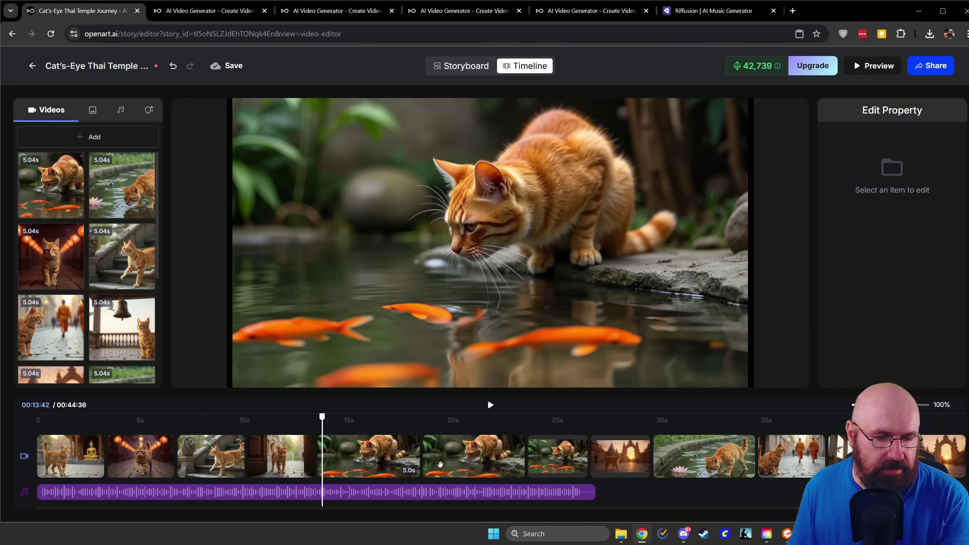
# - Delete the duplicate koi-pond clip and the old koi-pond still, leaving 00:36:35 total
pyautogui.click(469, 456)
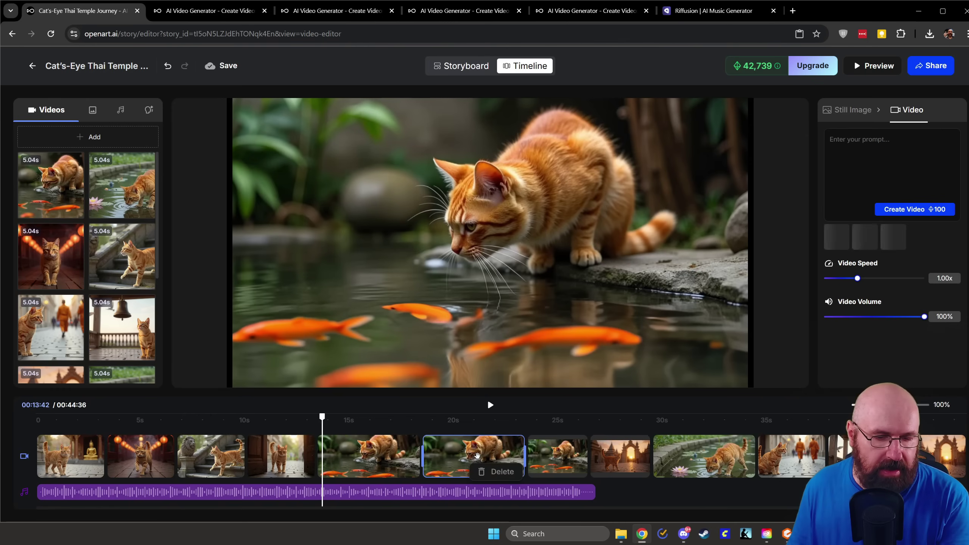
pyautogui.press('Delete')
pyautogui.click(508, 464)
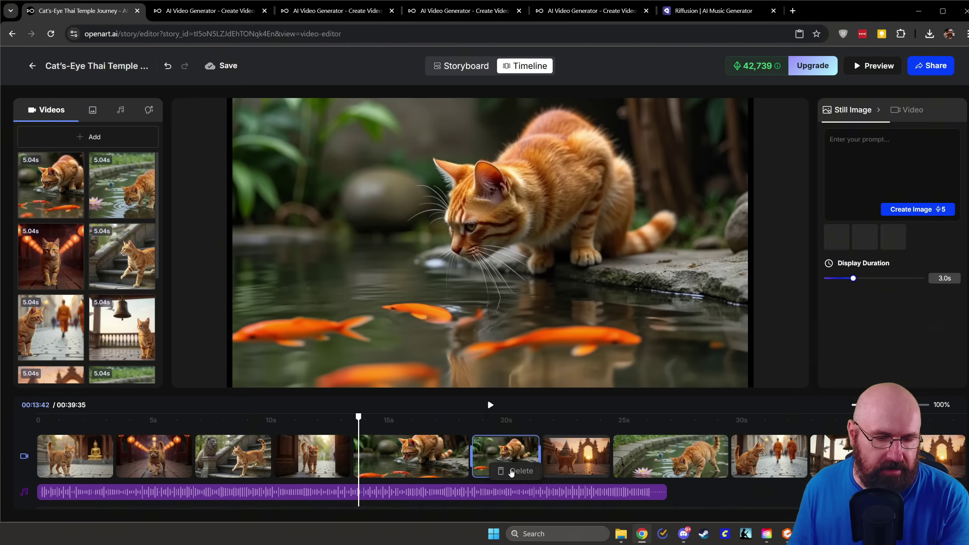
pyautogui.press('Delete')
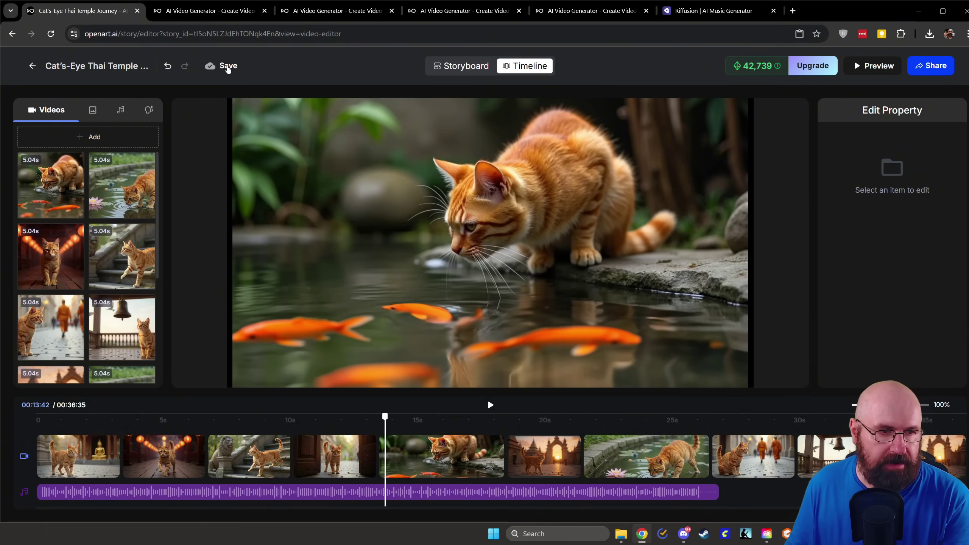
# - Save the edited 00:36:35 story and show its Download, Copy Link and Publish options
pyautogui.click(228, 66)
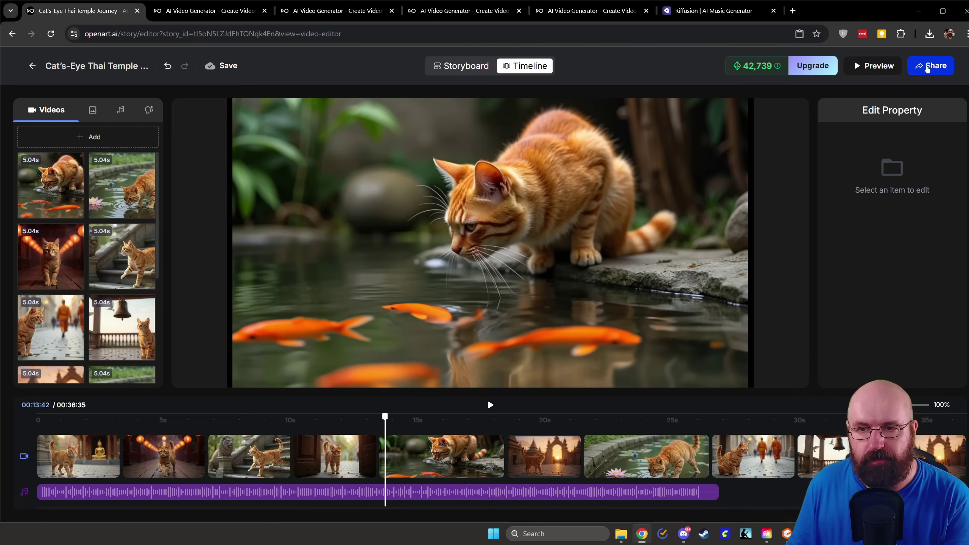
pyautogui.click(930, 66)
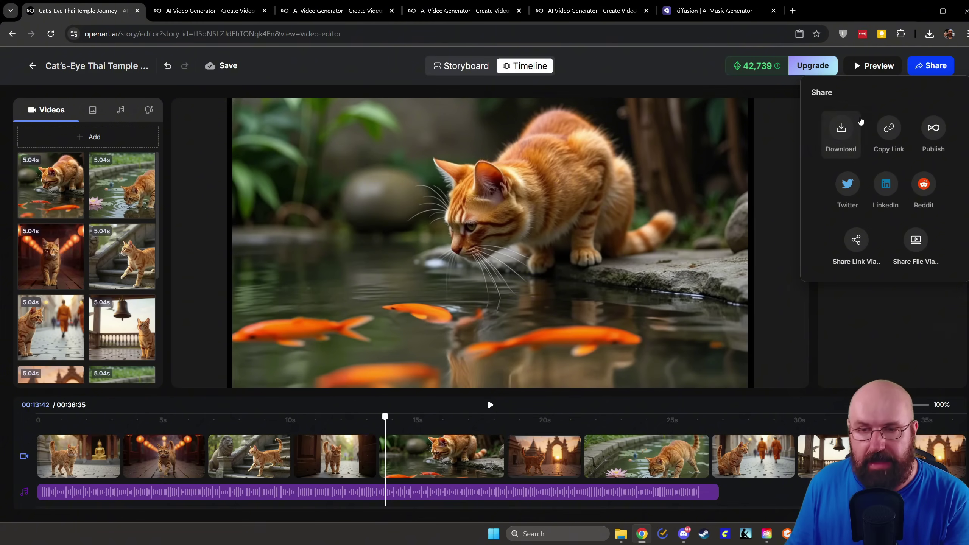